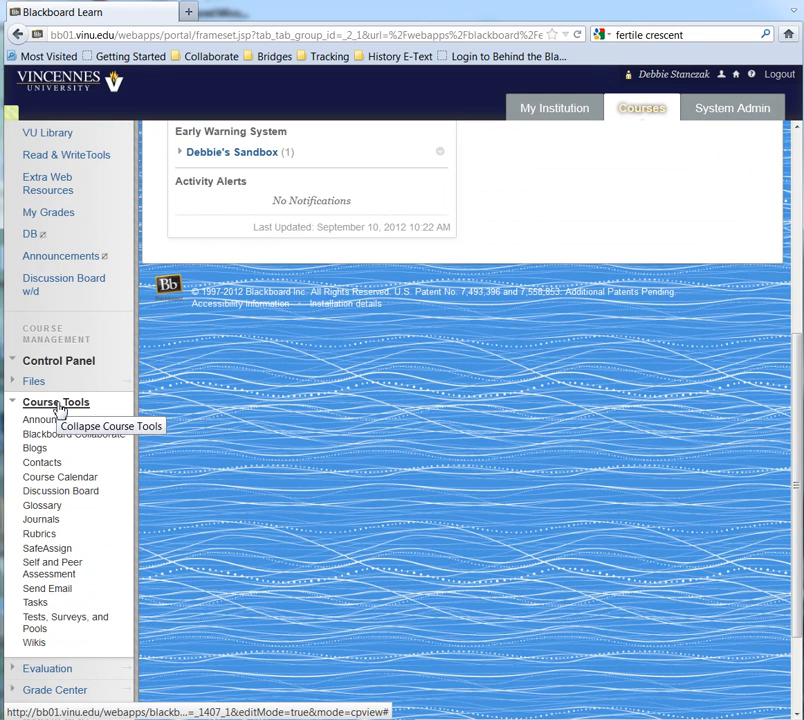
- Start building a new test in the course's Tests, Surveys, and Pools tool and name it Ancient Civilizations
left_click(44, 623)
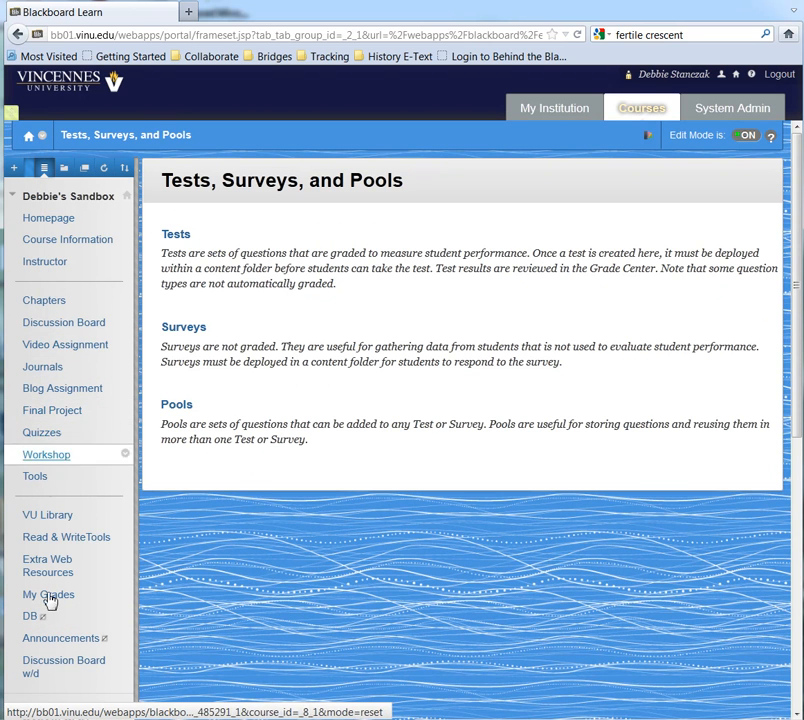
left_click(179, 237)
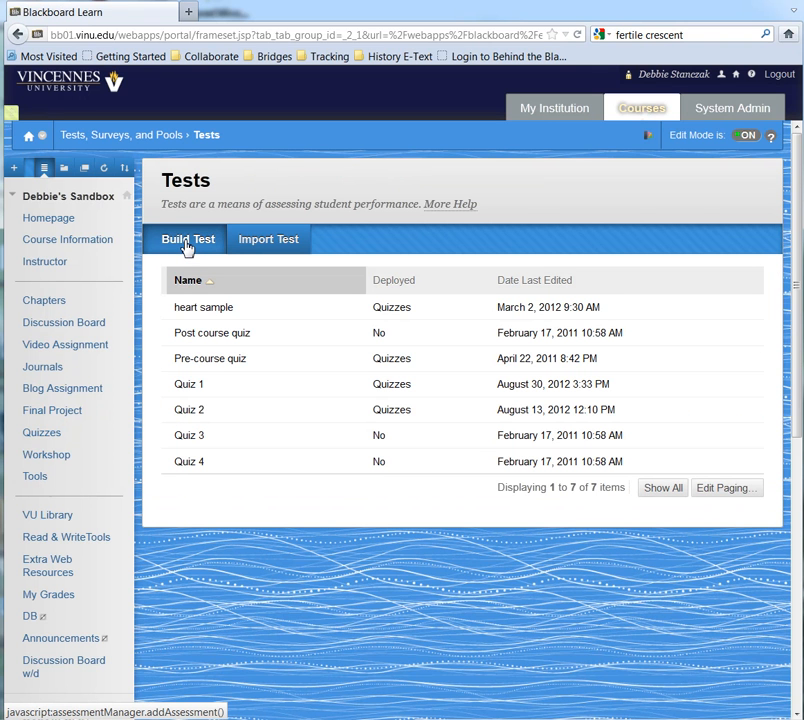
left_click(186, 245)
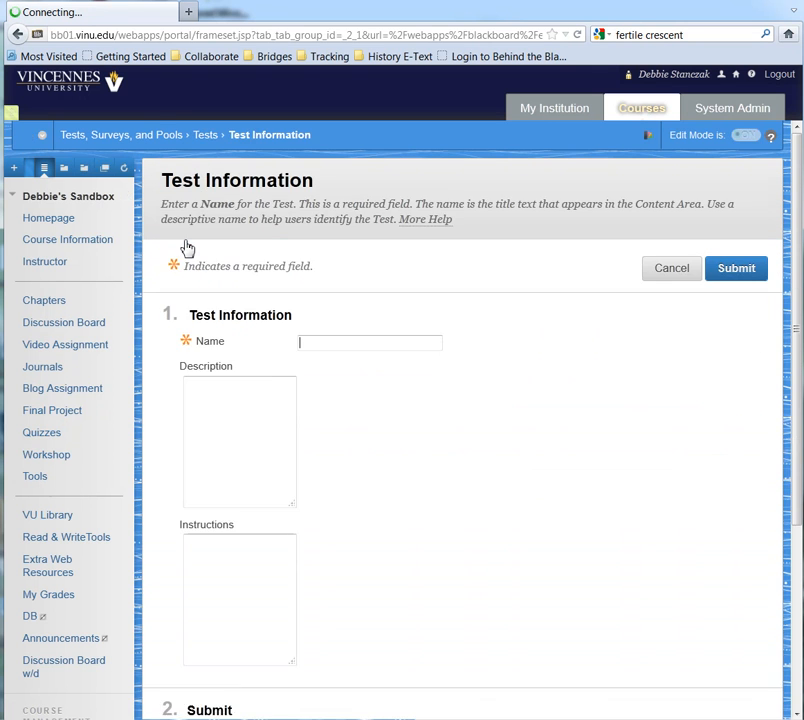
left_click(319, 343)
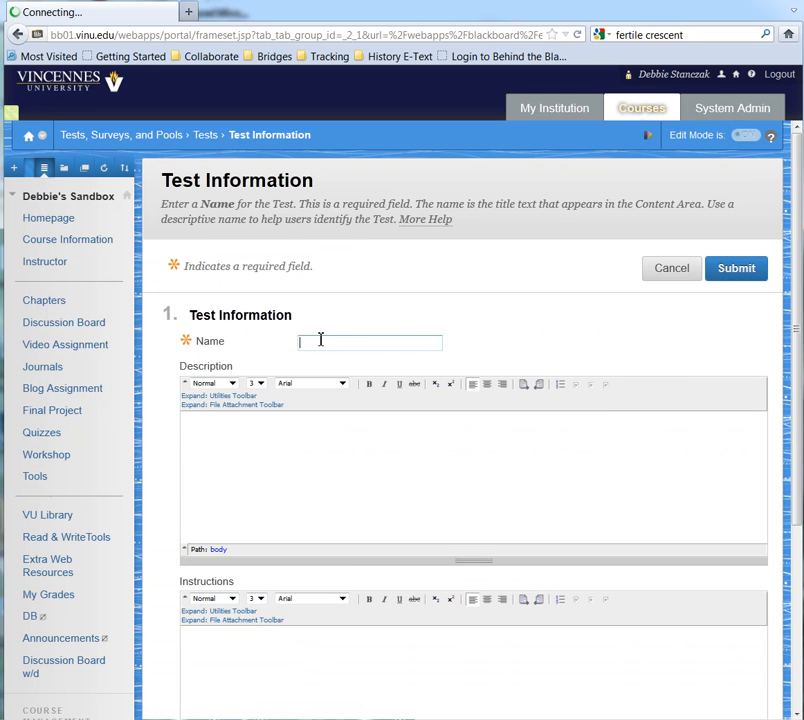
type("Anci")
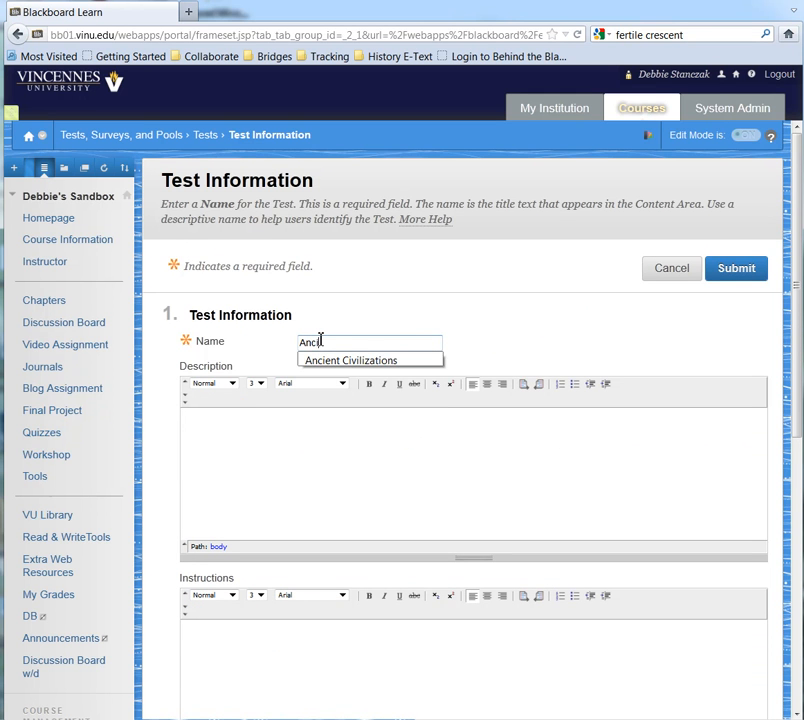
left_click(320, 362)
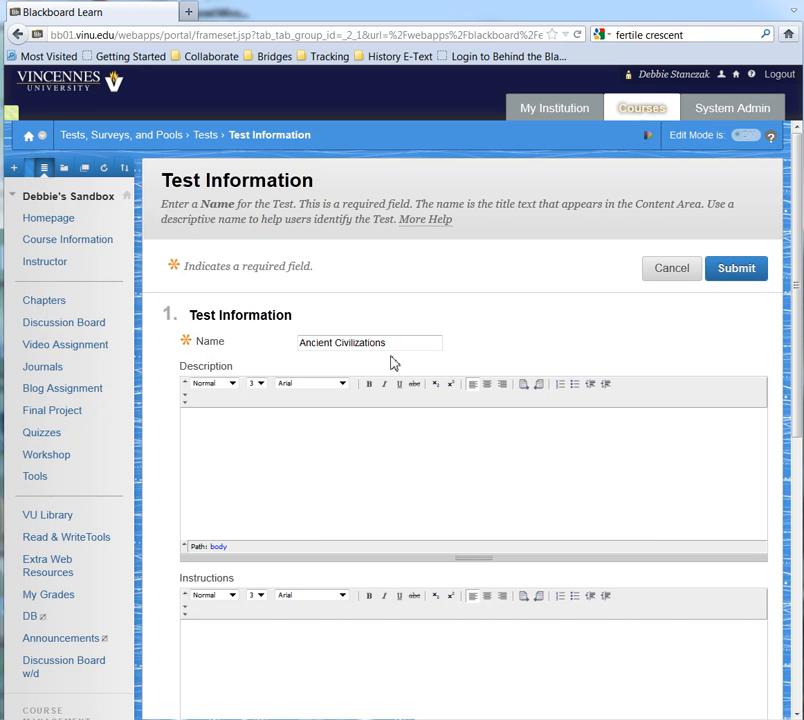
- Enter the instructions "Choose best answer", leave the description blank, and submit the test information
left_click(240, 431)
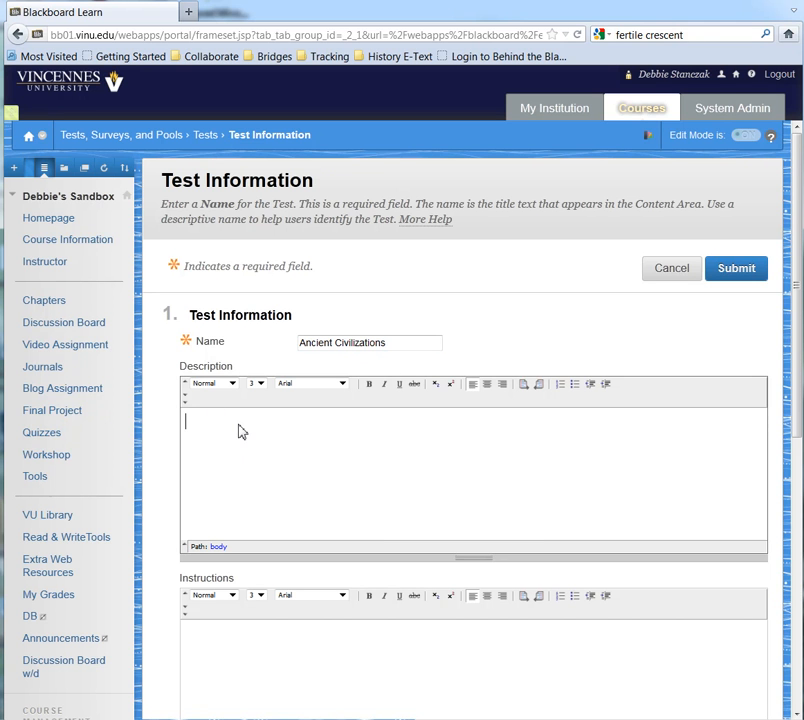
left_click(226, 673)
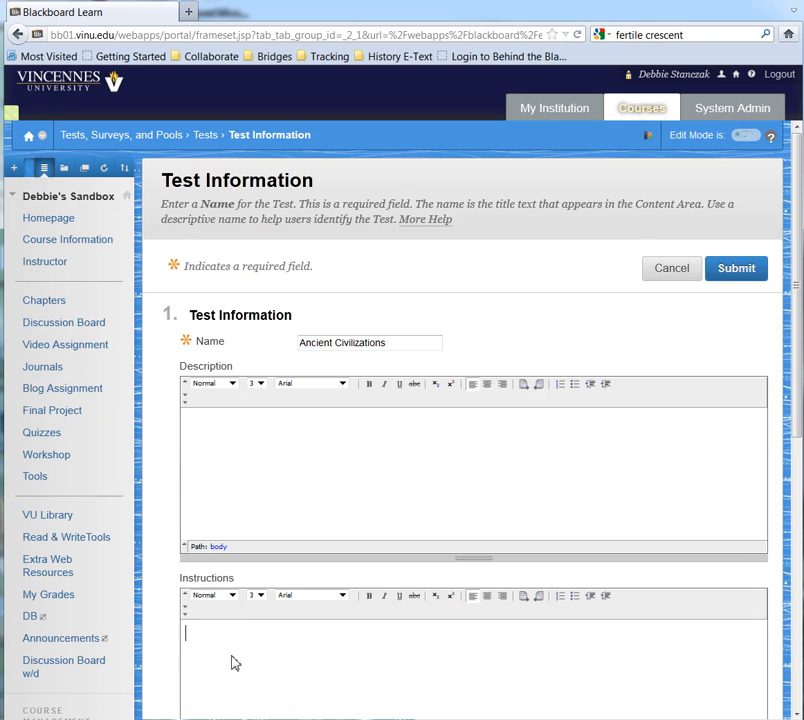
scroll(233, 660, "down", 2)
type("C")
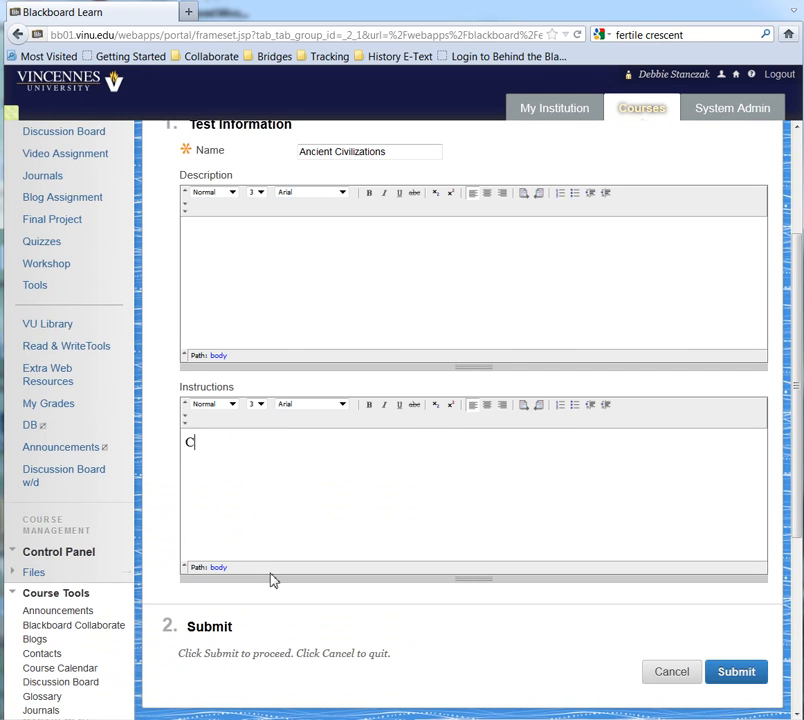
type("hoose best answer")
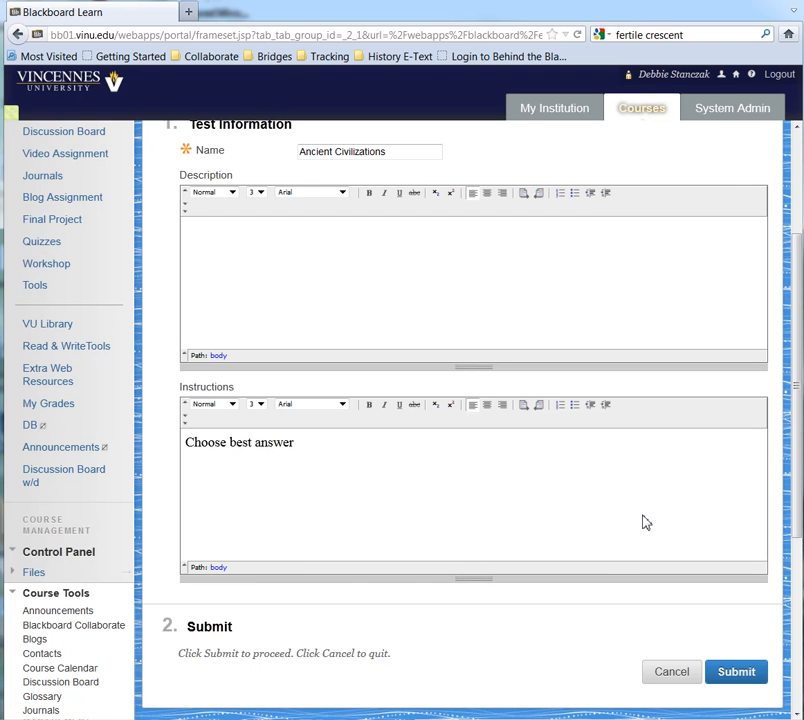
left_click(735, 673)
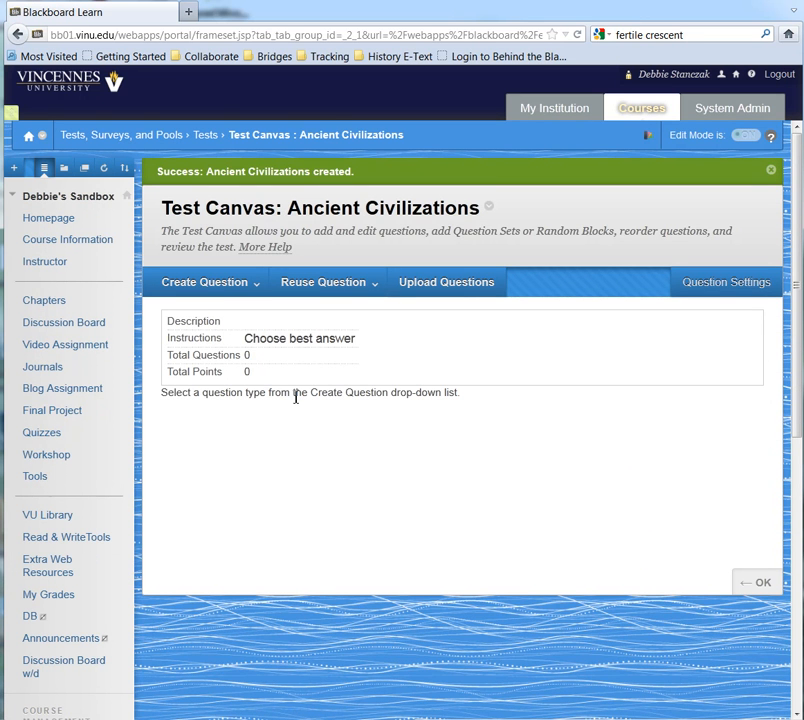
- Create a Multiple Choice question and paste the copied question text about the shift to agriculture and advances in stone tool technology
left_click(205, 285)
left_click(218, 290)
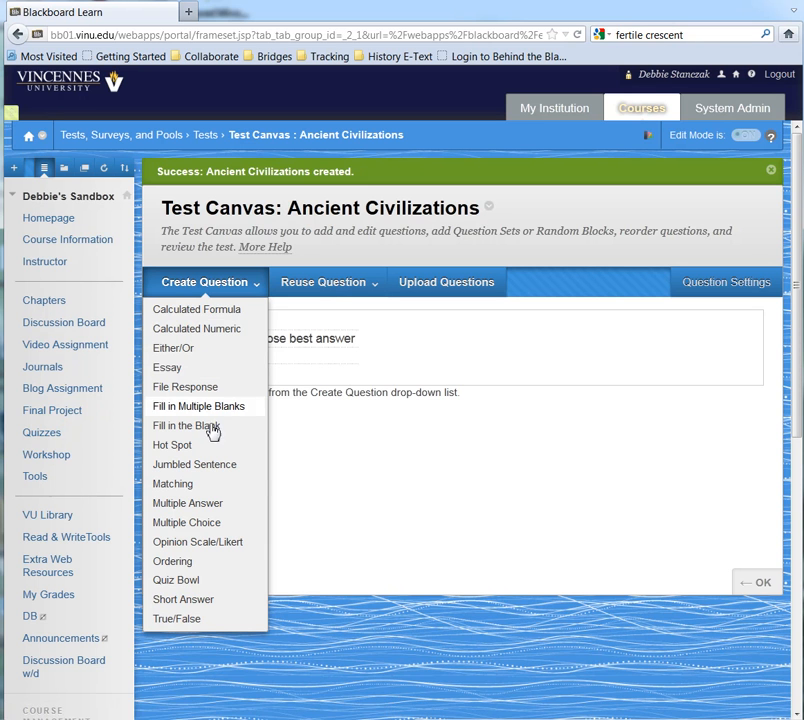
left_click(209, 530)
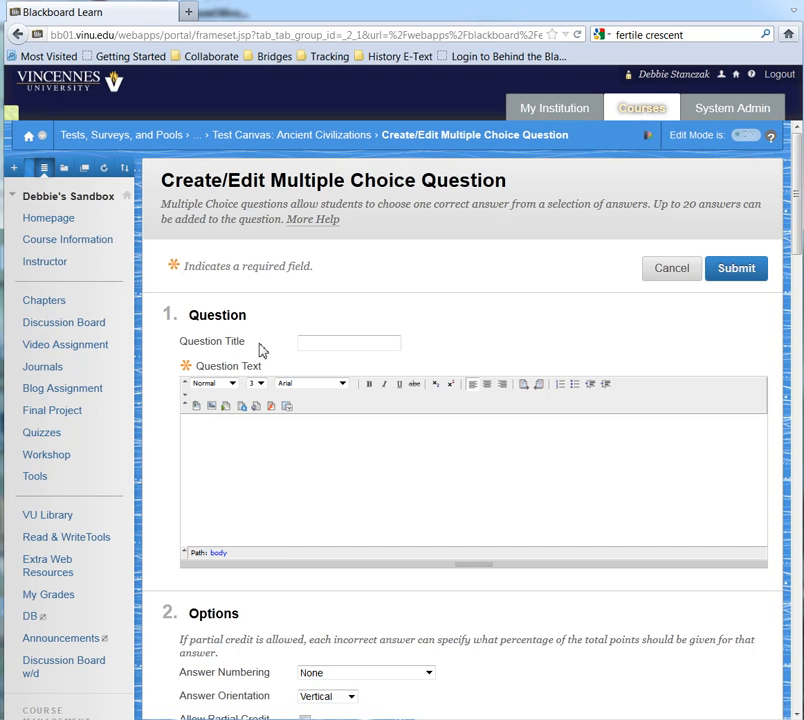
left_click(257, 436)
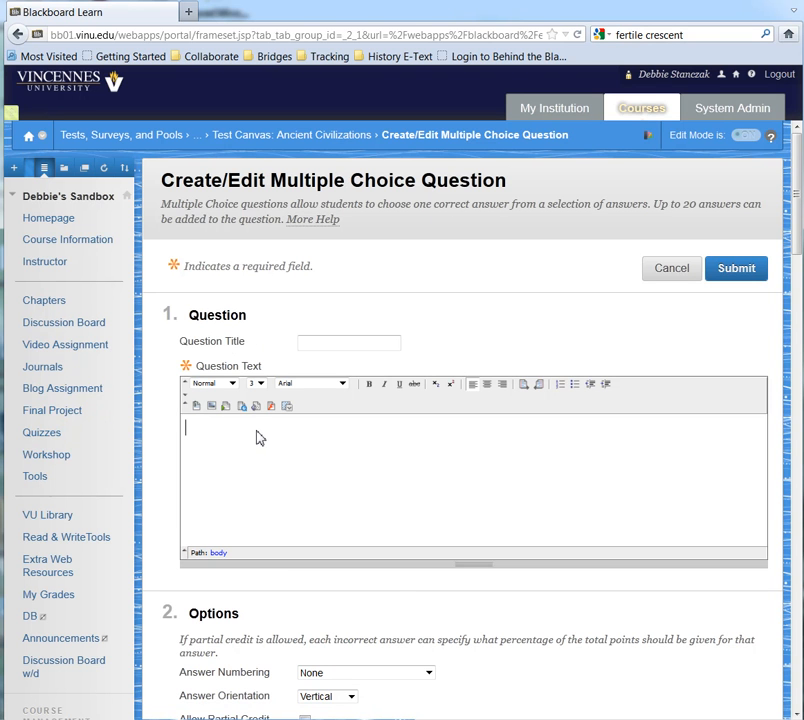
right_click(257, 436)
left_click(293, 497)
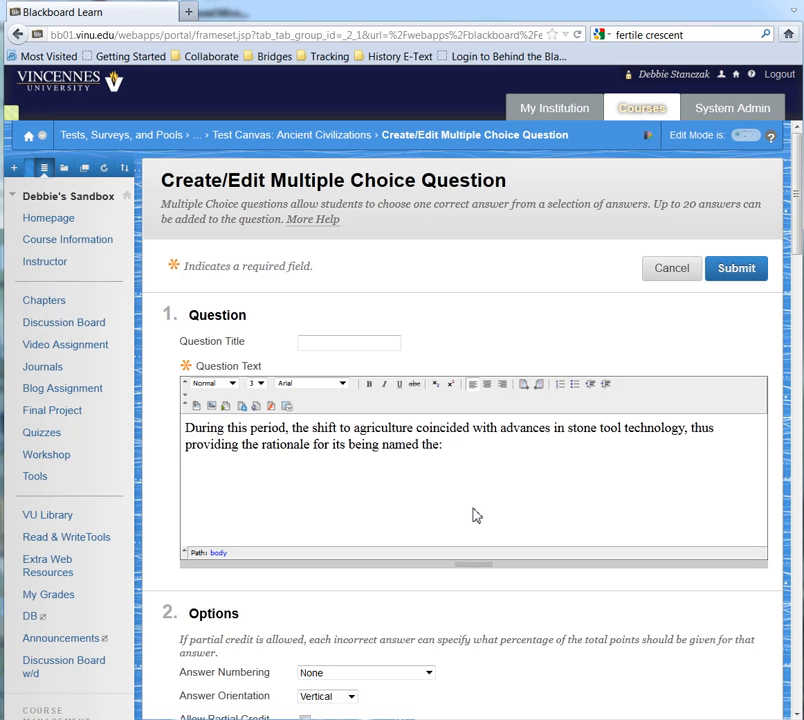
left_click(288, 408)
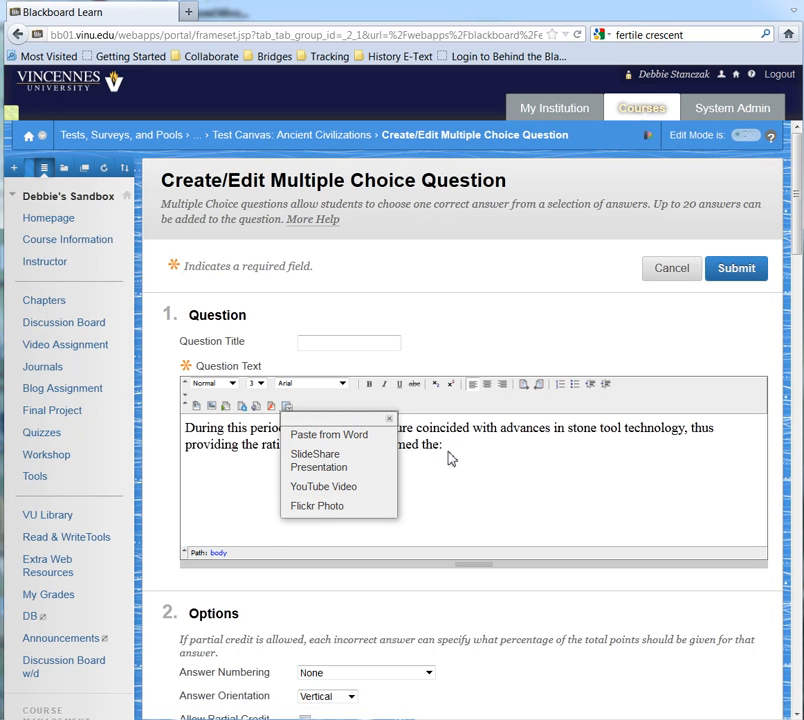
left_click(452, 456)
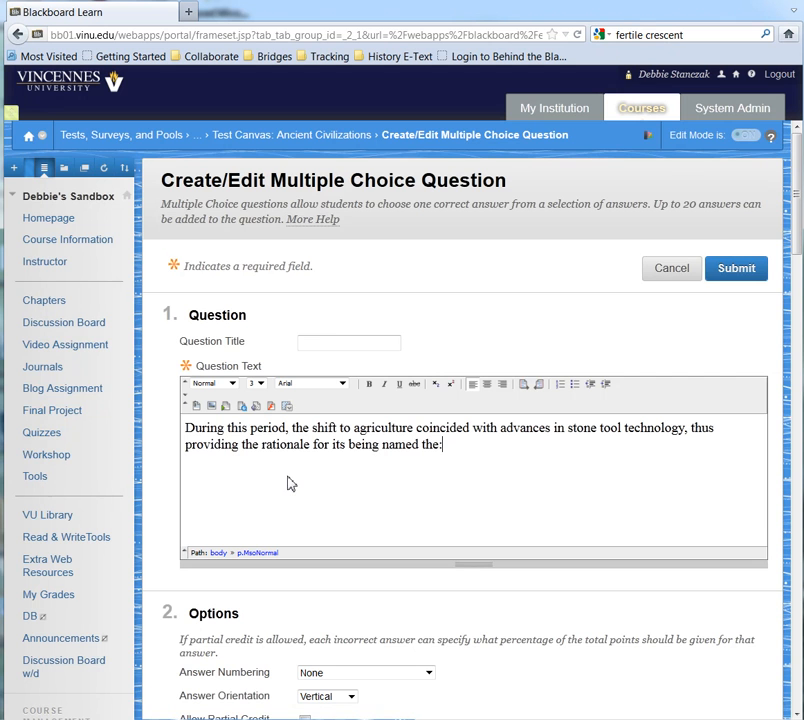
- Enter "Paleolithic Age" as Answer 1 and "Neolithic Age" as Answer 2
scroll(410, 472, "down", 2)
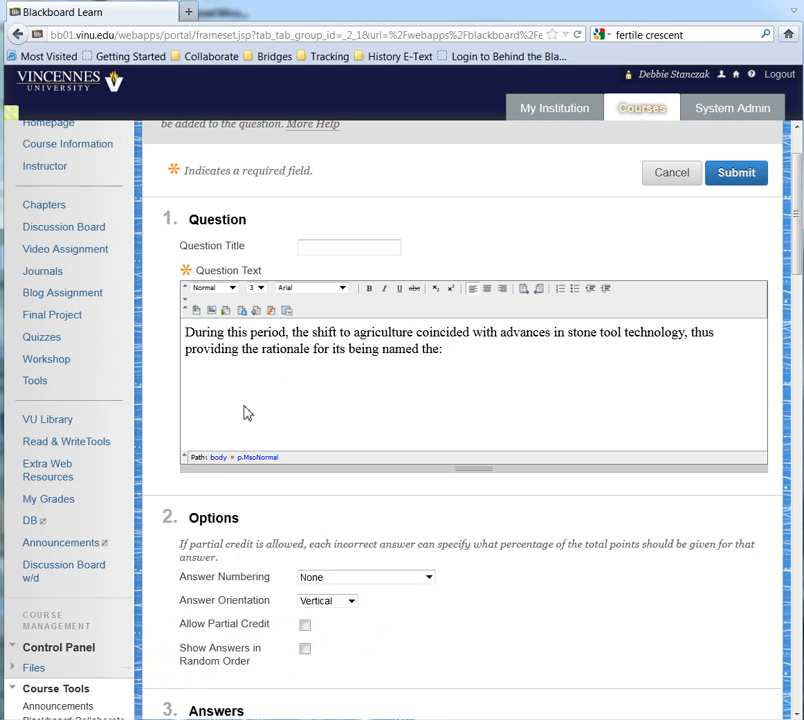
scroll(248, 413, "down", 4)
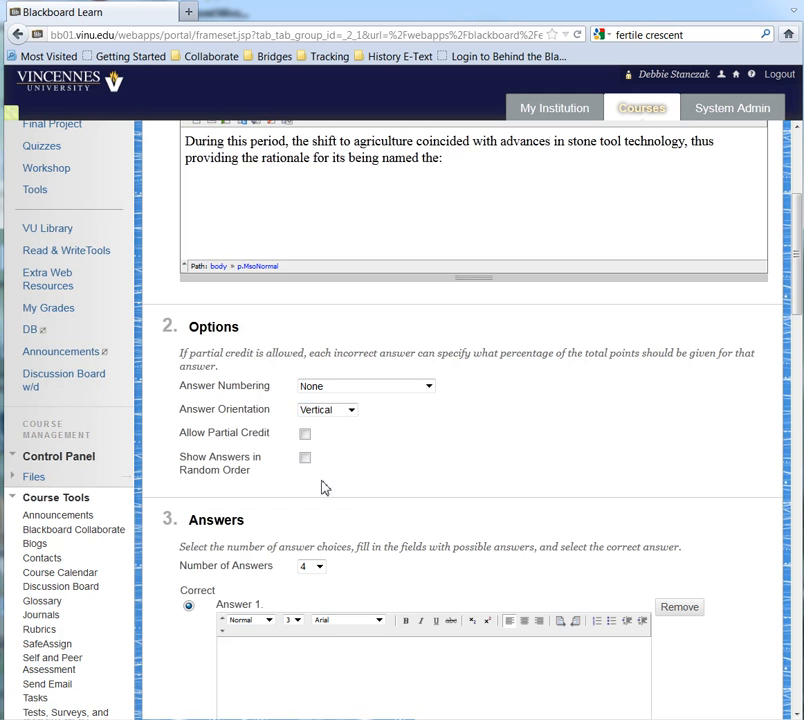
scroll(345, 502, "down", 4)
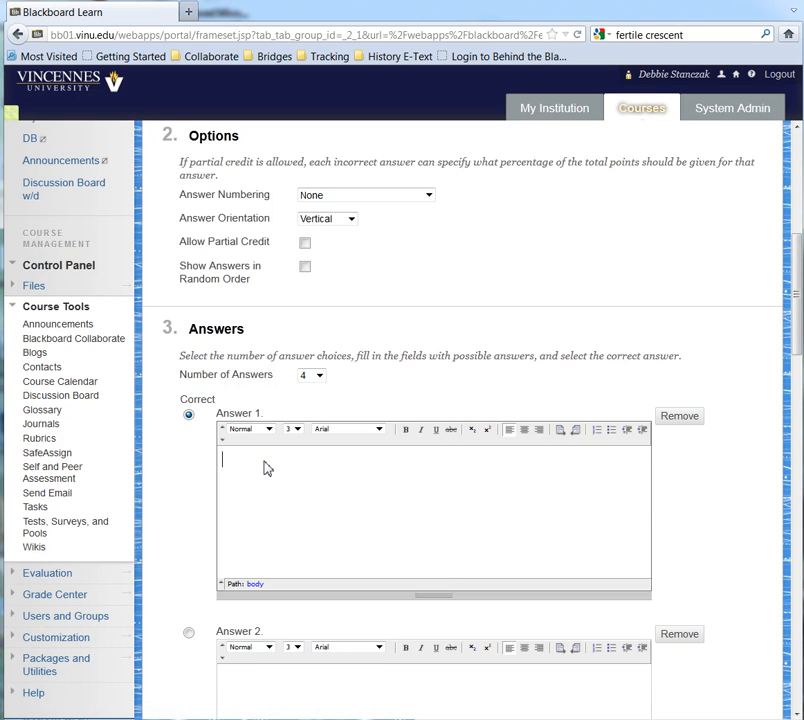
type("Paleolithic Age")
scroll(231, 470, "down", 3)
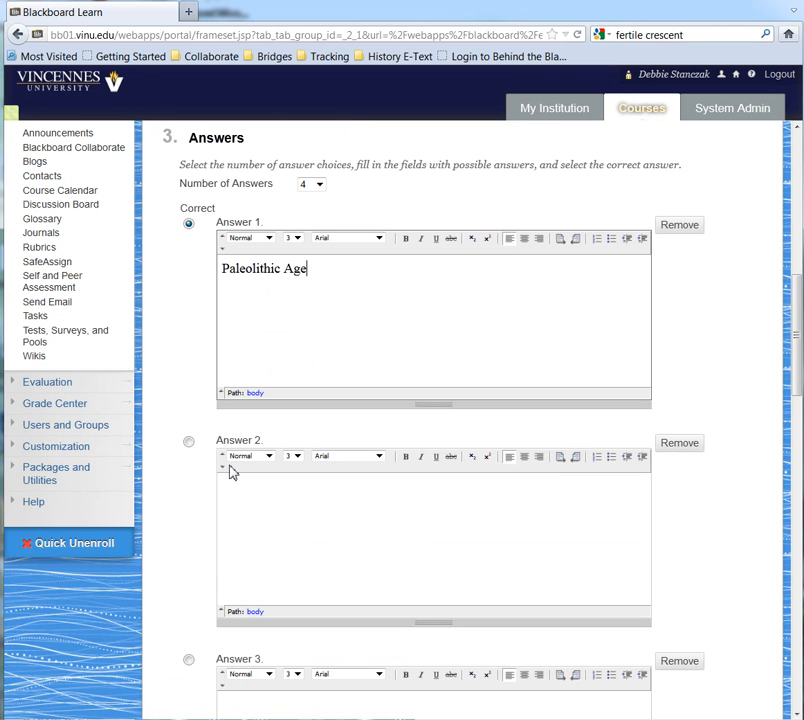
left_click(248, 486)
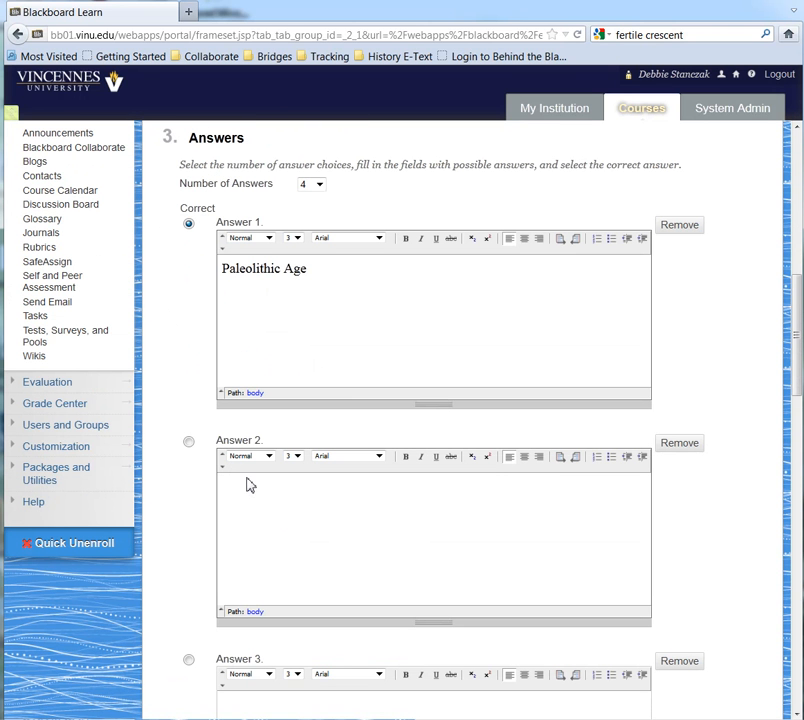
type("Neolithic Age")
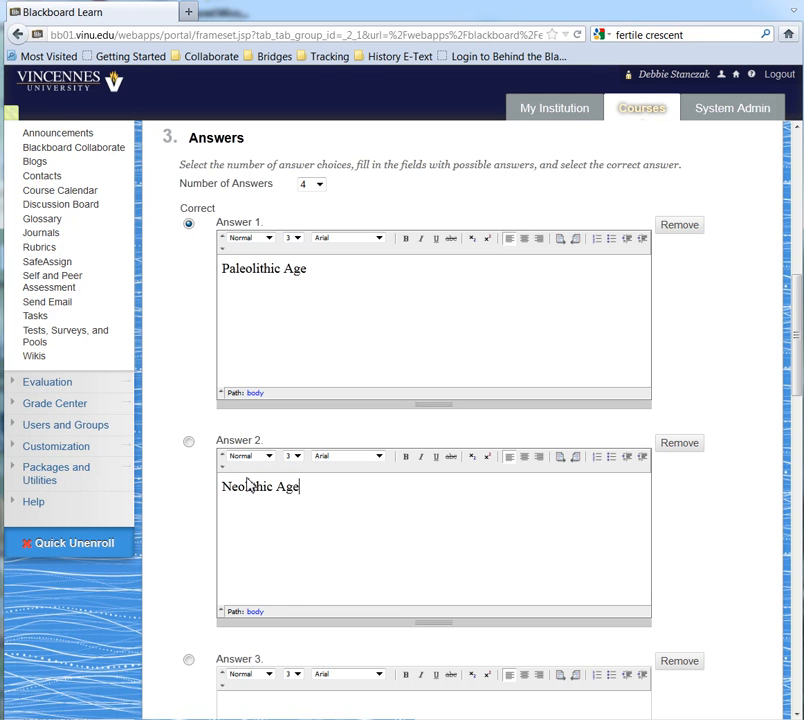
- Enter "Bronze Age" as Answer 3 and "Stone Age" as Answer 4
scroll(303, 598, "down", 3)
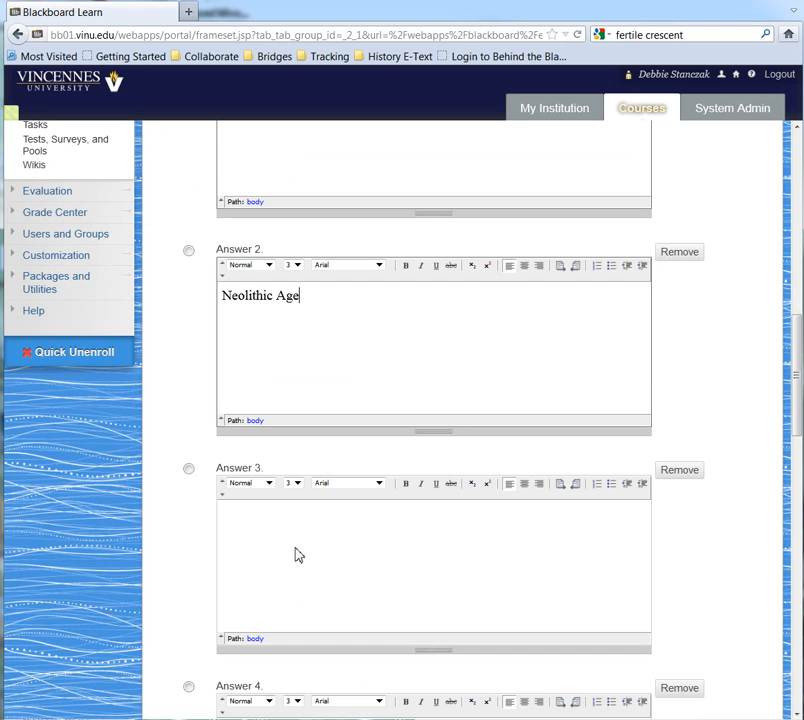
left_click(303, 551)
type("Br")
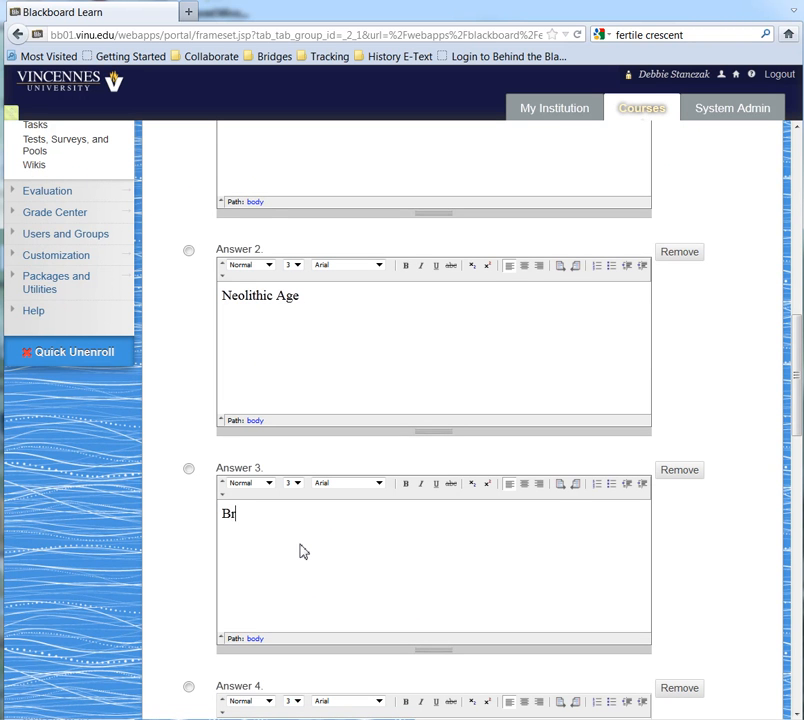
type("onze Age")
scroll(316, 549, "down", 3)
left_click(313, 550)
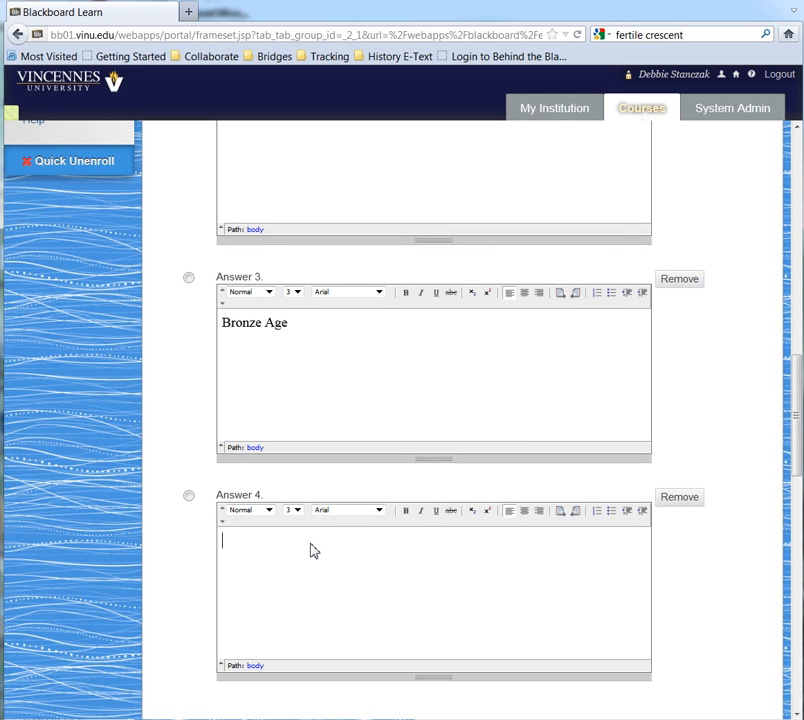
type("Stone Age")
- Mark Answer 2, Neolithic Age, as the correct answer
scroll(325, 542, "up", 4)
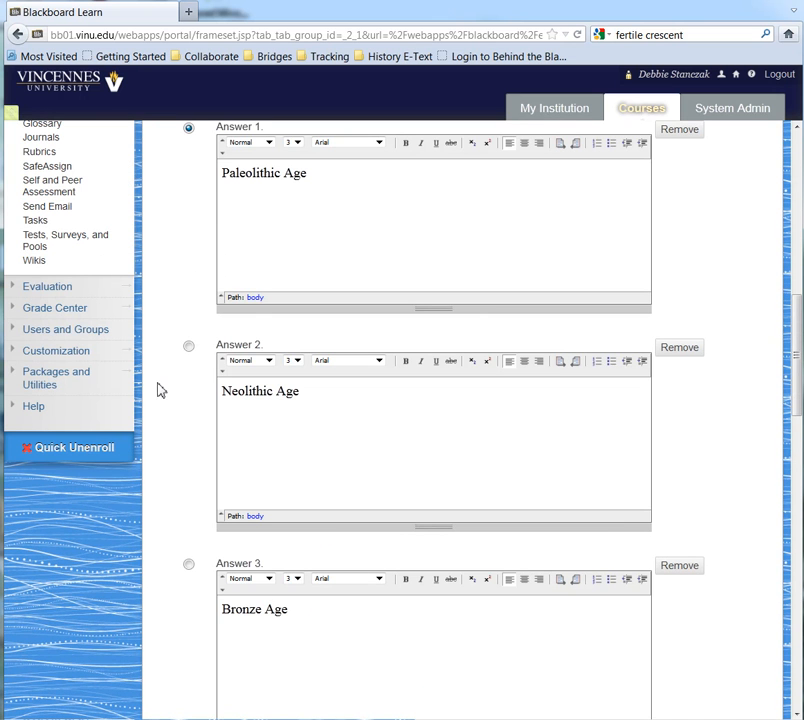
left_click(189, 348)
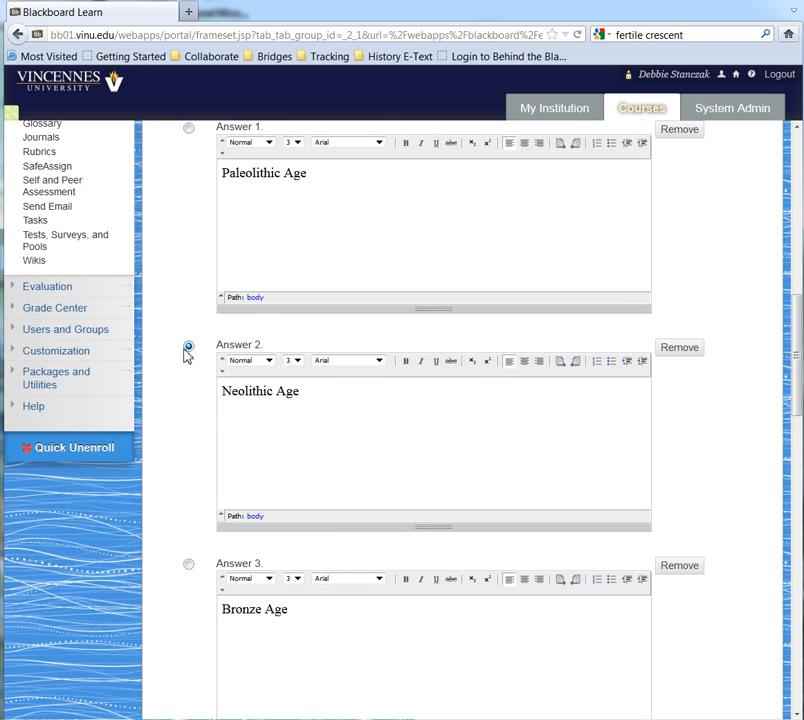
- Review the choices for the number of answers and the question form's feedback, categories and keywords, and instructor notes sections
scroll(296, 389, "up", 1)
scroll(296, 393, "up", 1)
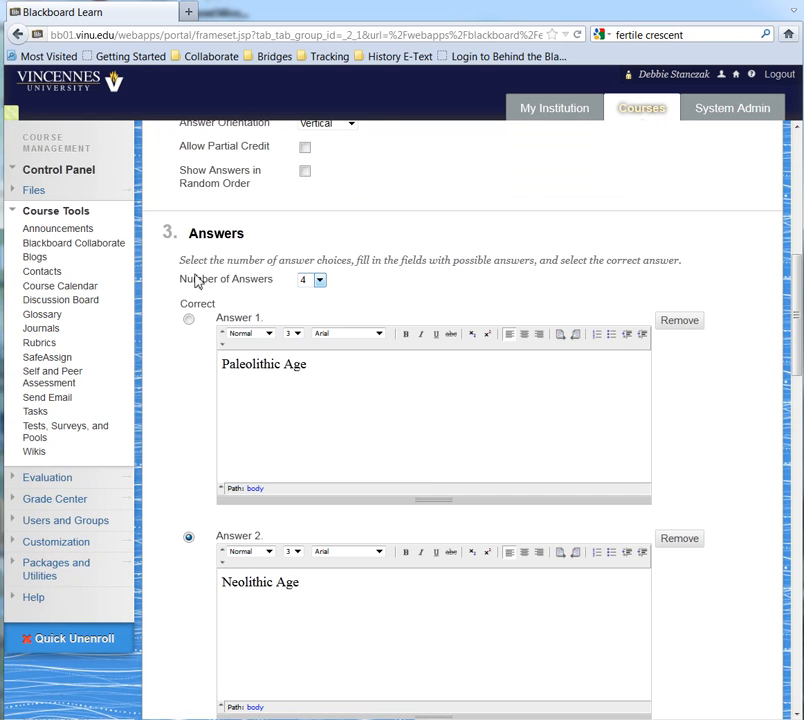
left_click(319, 283)
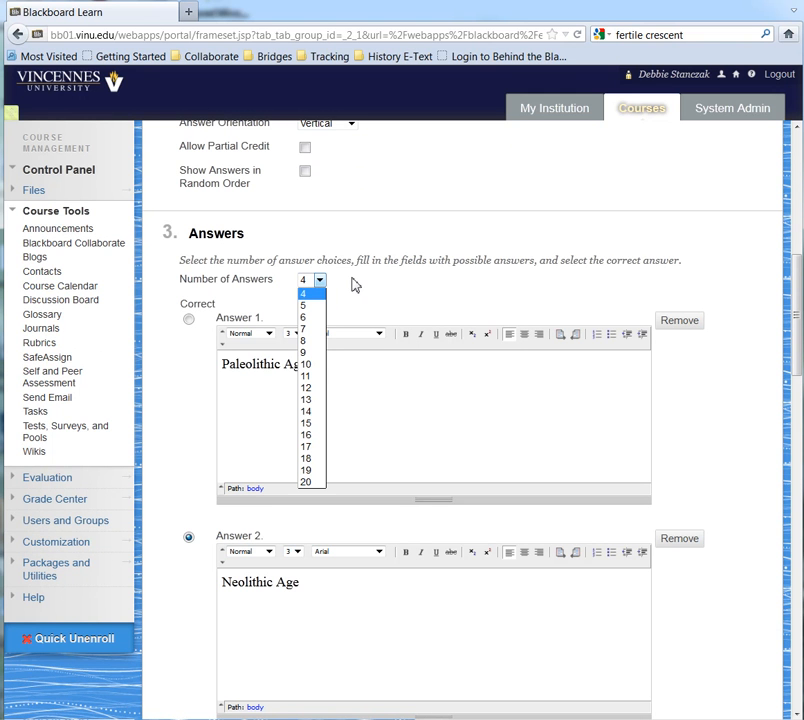
left_click(354, 283)
scroll(735, 635, "down", 5)
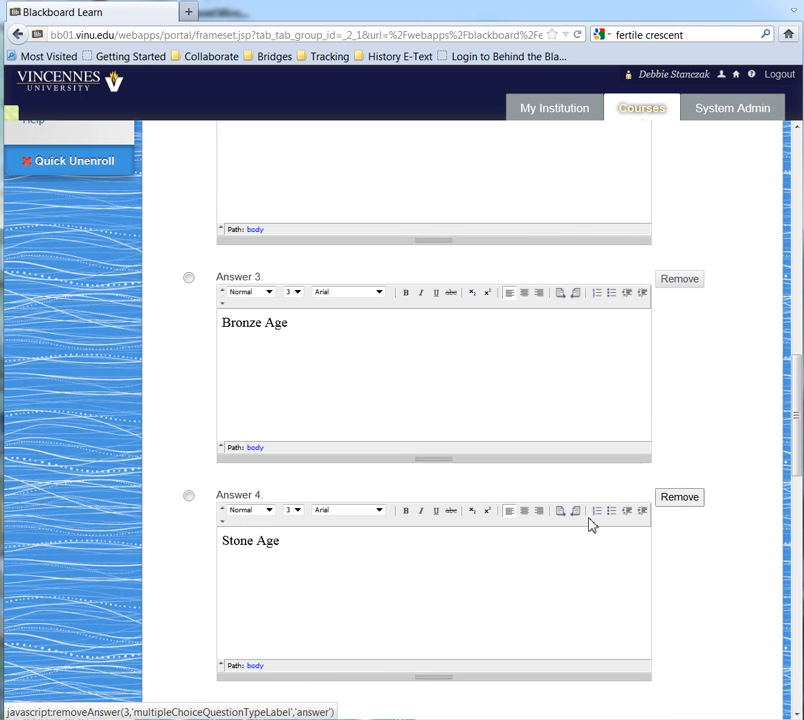
scroll(380, 526, "down", 2)
scroll(380, 526, "down", 2)
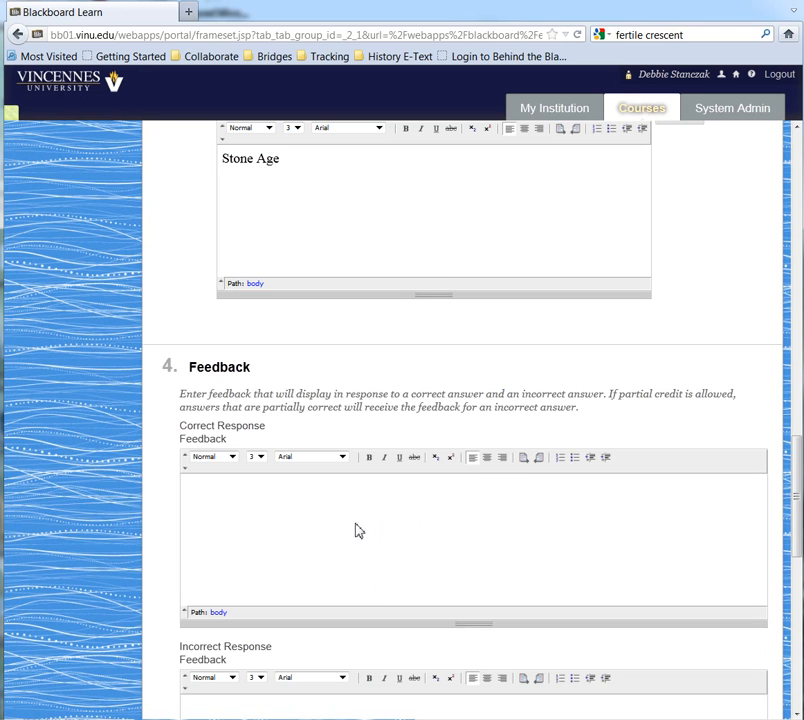
scroll(373, 558, "down", 2)
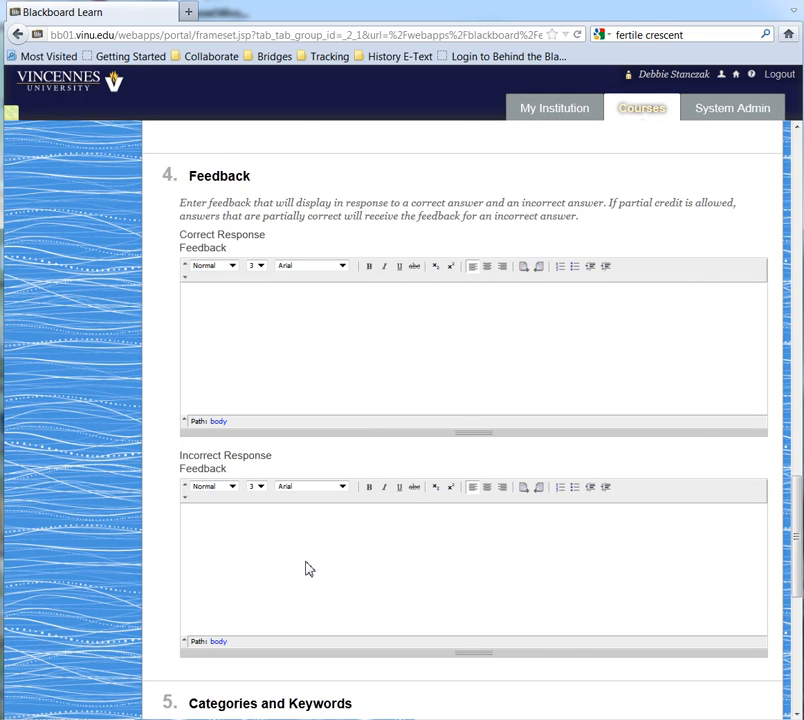
scroll(307, 565, "down", 2)
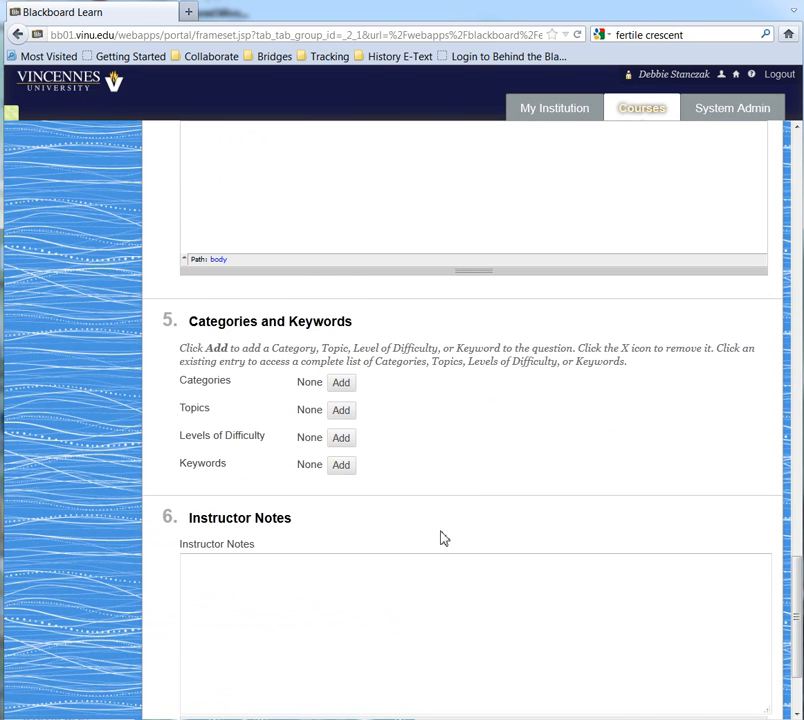
scroll(470, 550, "down", 3)
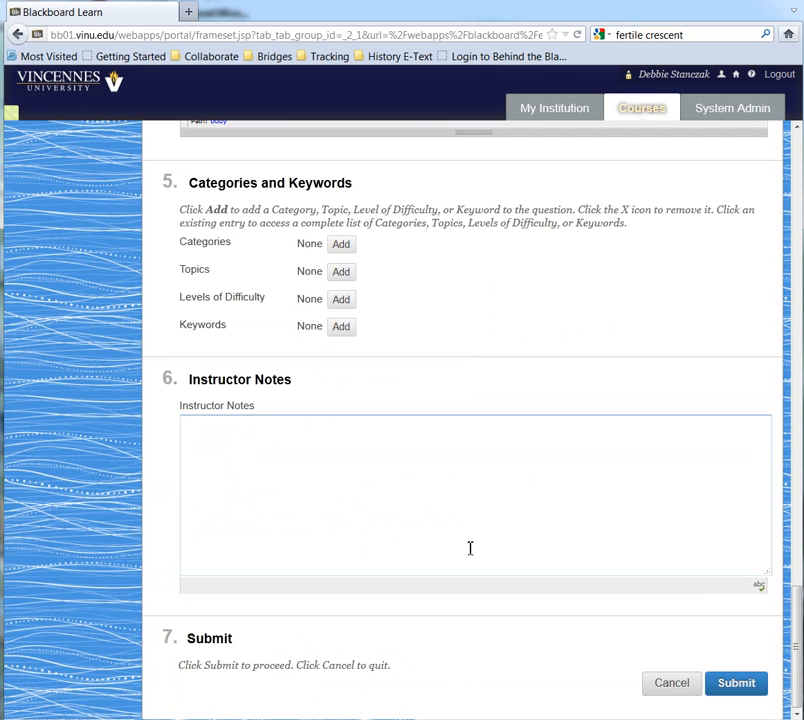
- Submit the completed multiple choice question to the Ancient Civilizations test
left_click(736, 688)
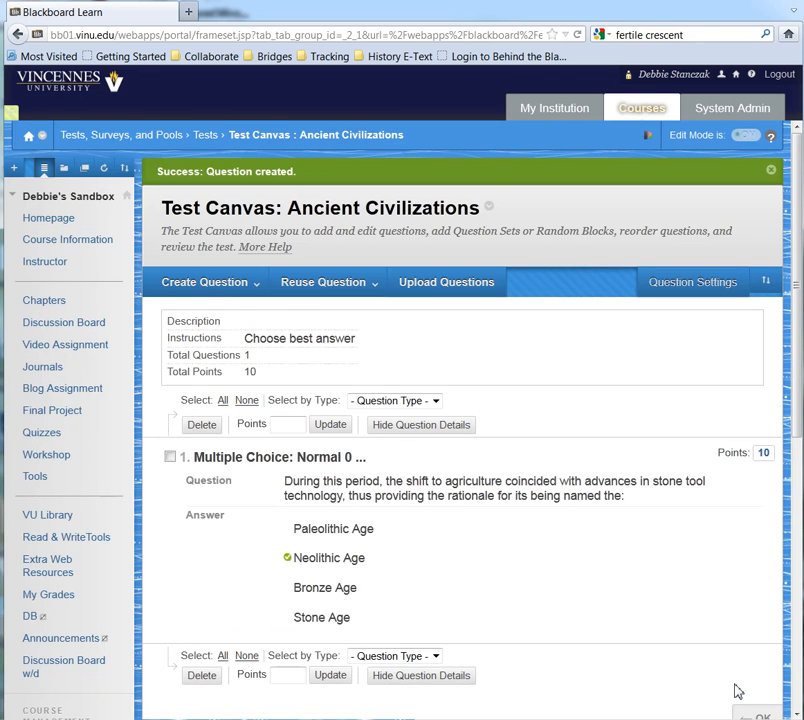
scroll(720, 675, "down", 2)
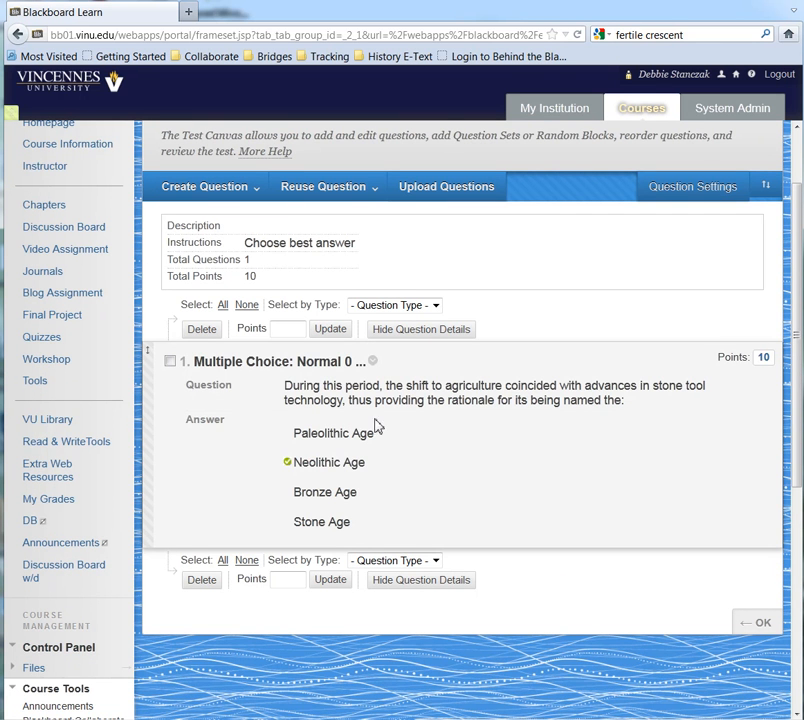
- Create an essay question with the text "What is the Fertile Crescent?" and submit it without a sample answer
left_click(246, 189)
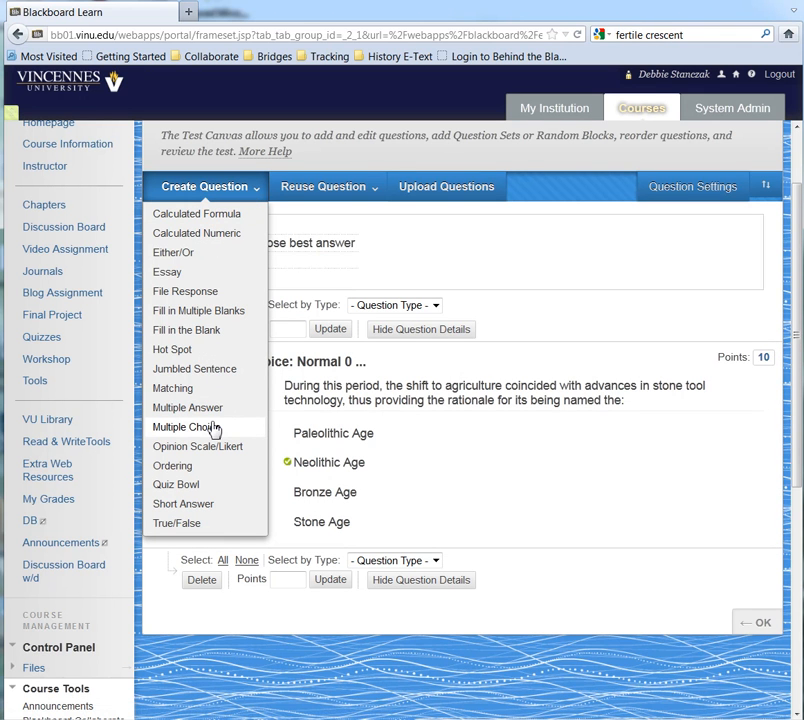
left_click(168, 277)
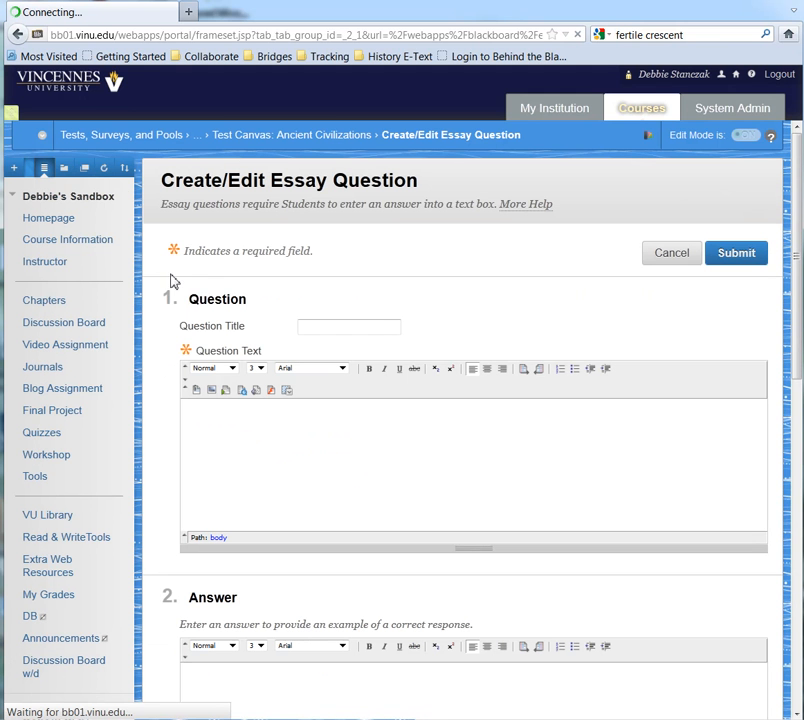
left_click(239, 418)
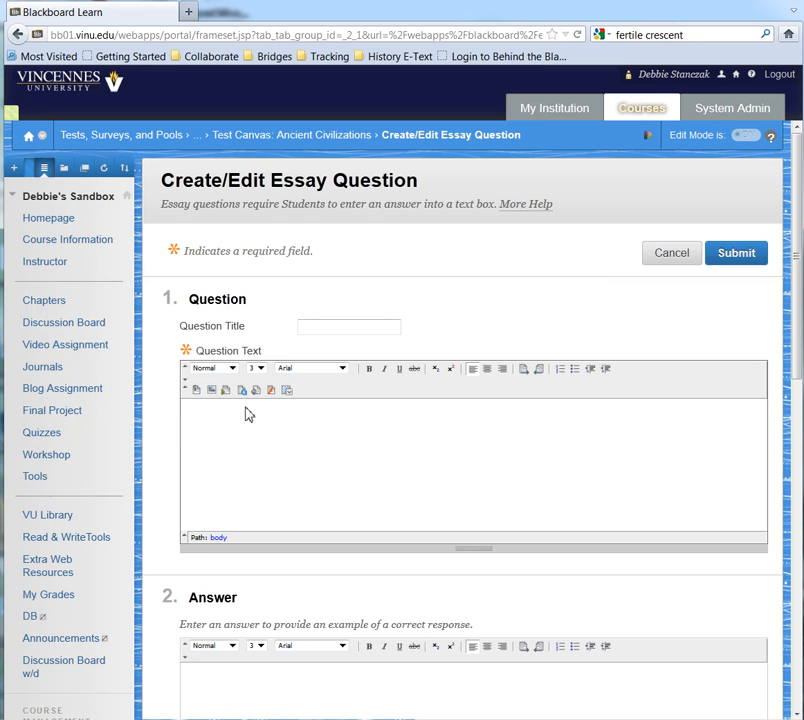
type("What is the Fertile Crescent?")
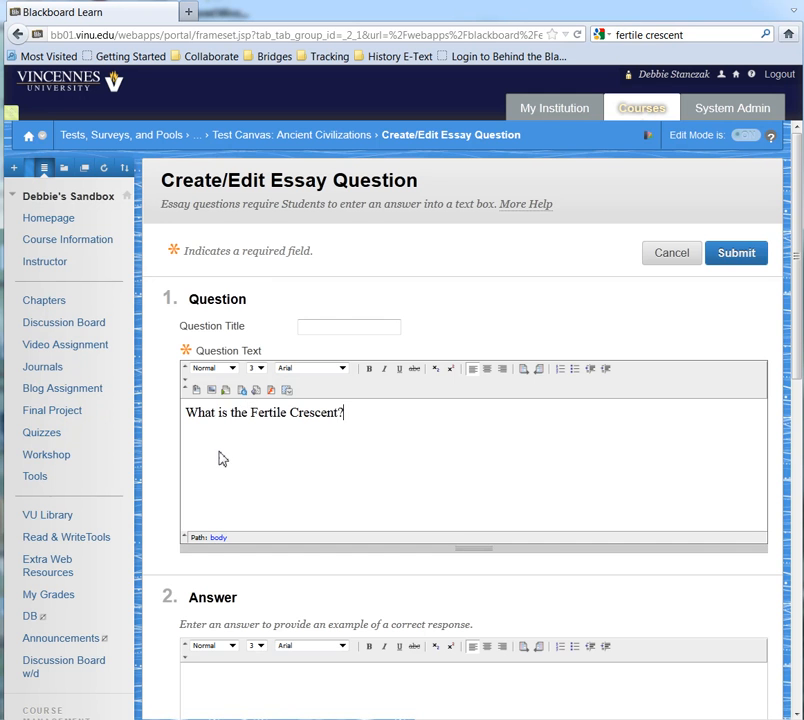
scroll(332, 449, "down", 5)
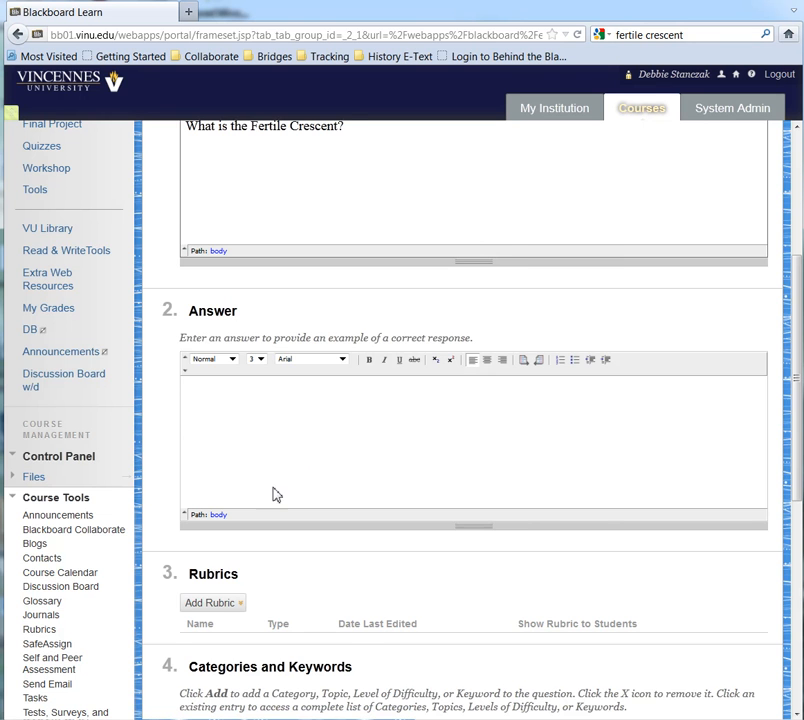
scroll(275, 494, "down", 2)
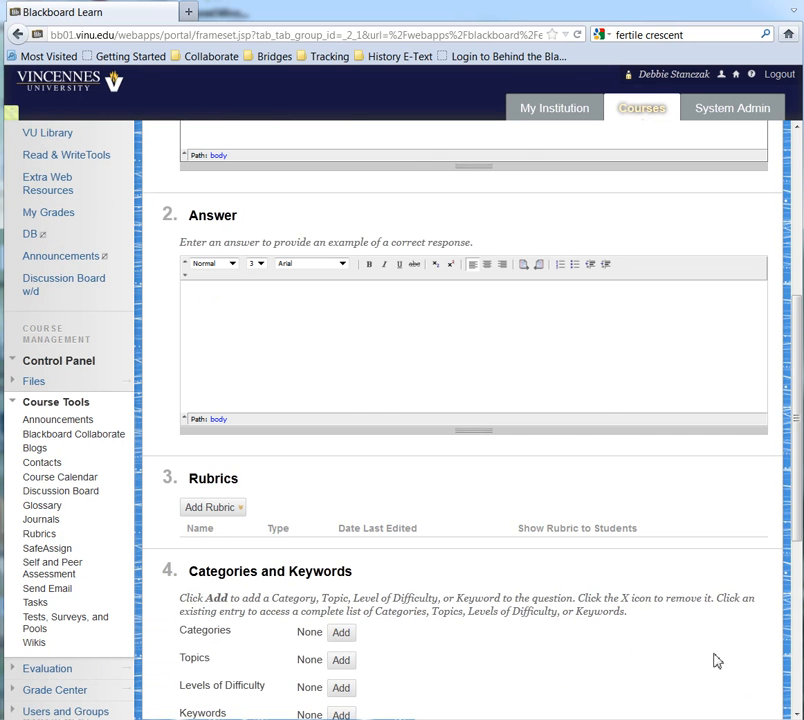
scroll(722, 650, "down", 8)
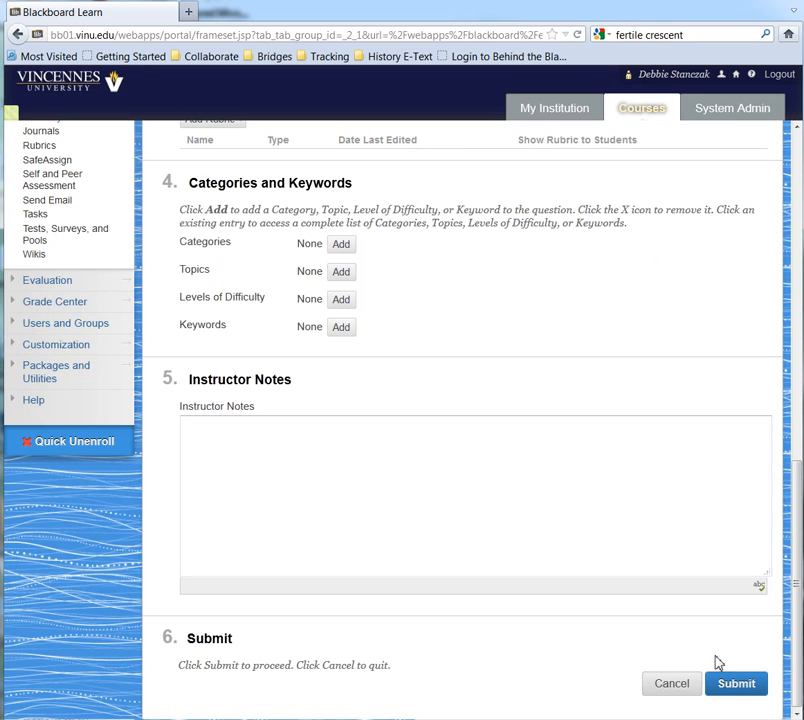
left_click(730, 683)
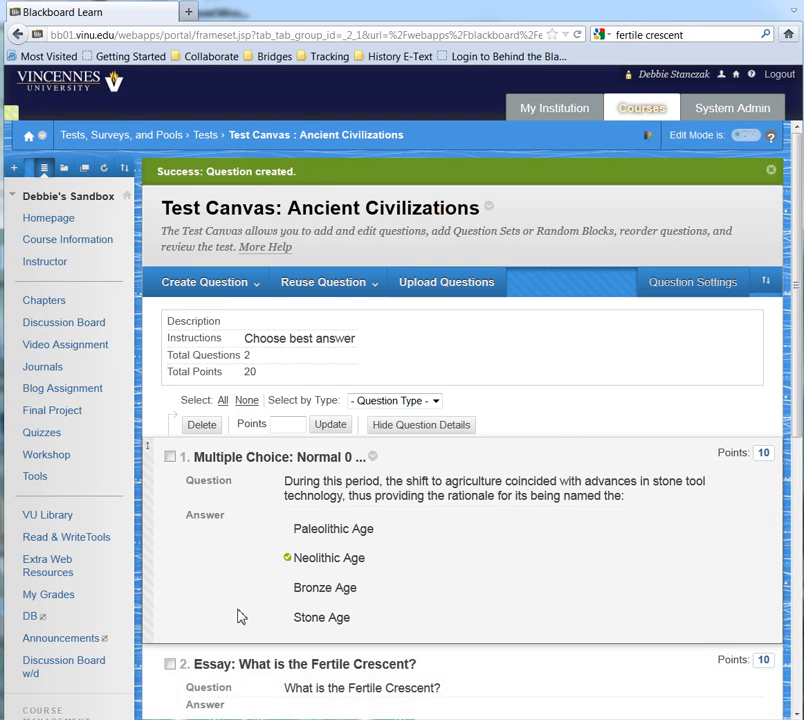
- Review both questions on the test canvas and open the choice of question types for a new question
scroll(300, 600, "down", 6)
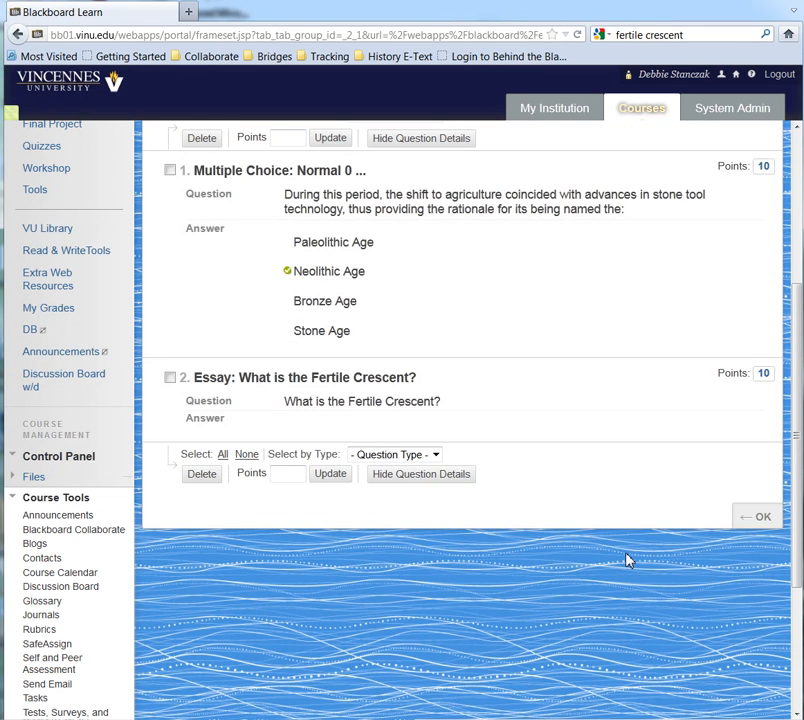
scroll(627, 558, "up", 2)
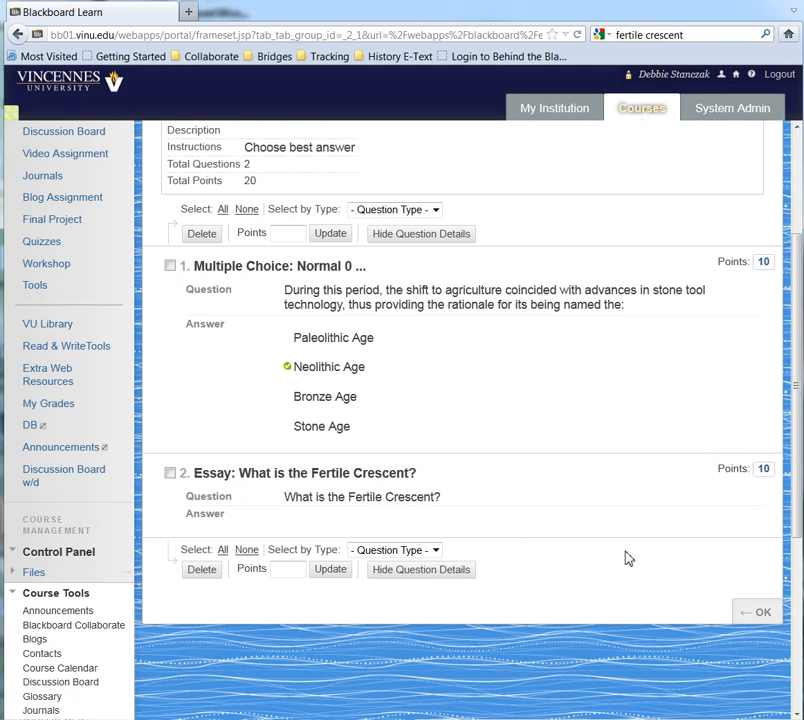
scroll(600, 550, "up", 2)
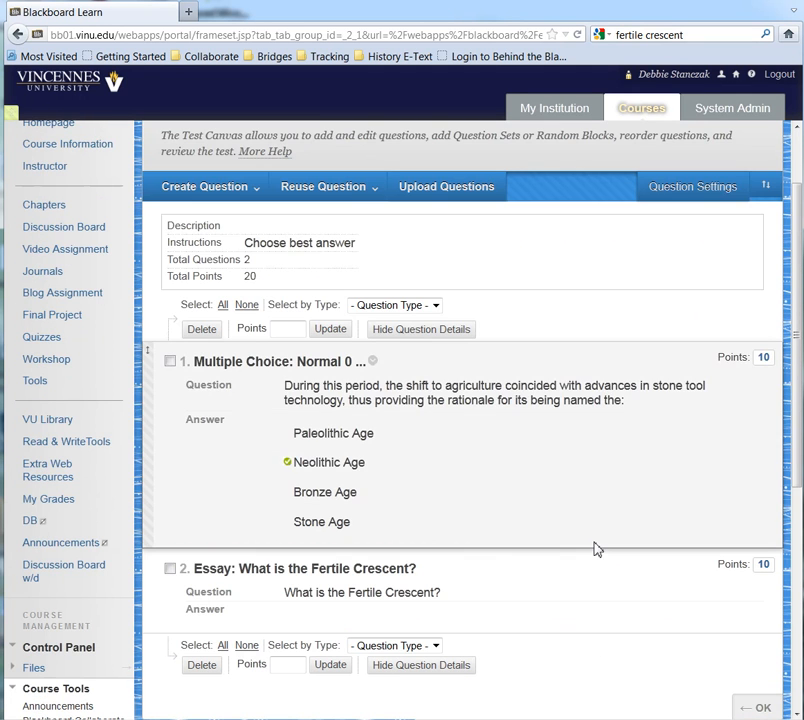
left_click(252, 189)
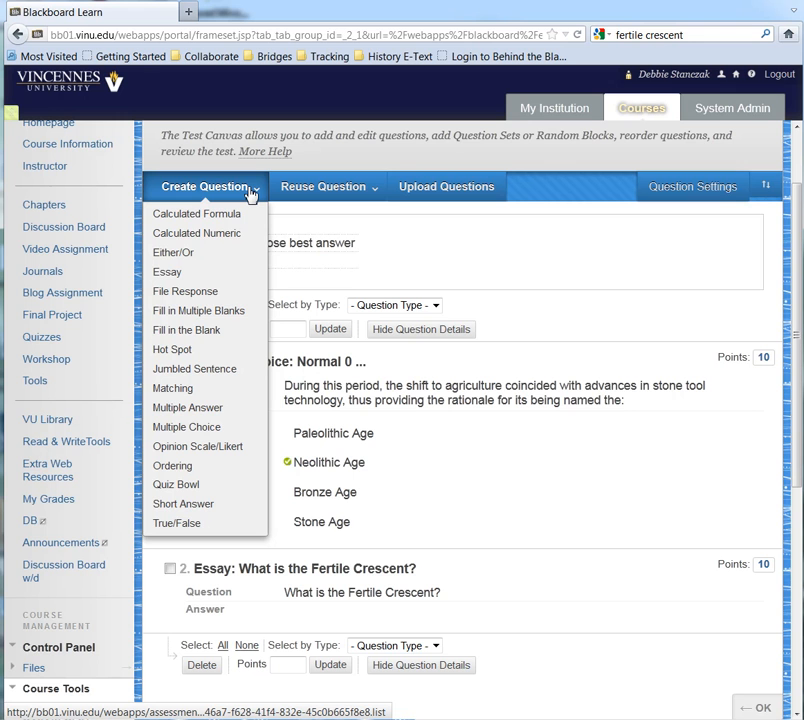